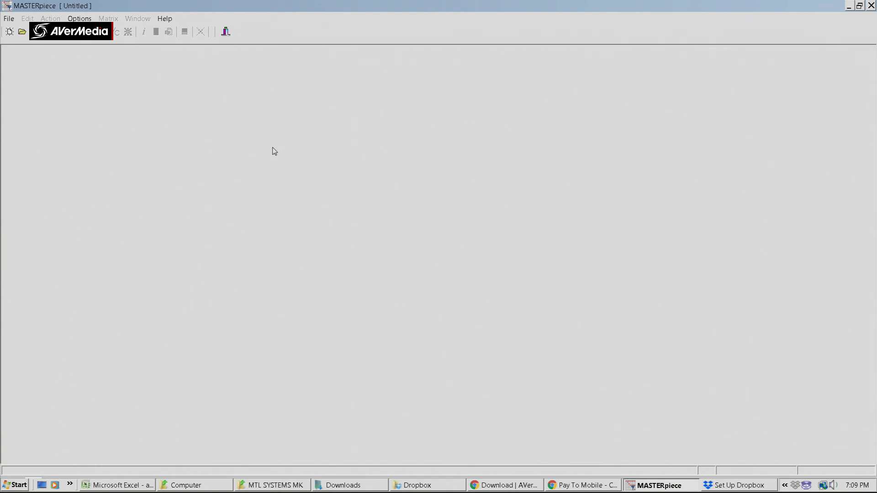
- Start a new lock system with system number 112212 and system name qqqq
left_click(9, 33)
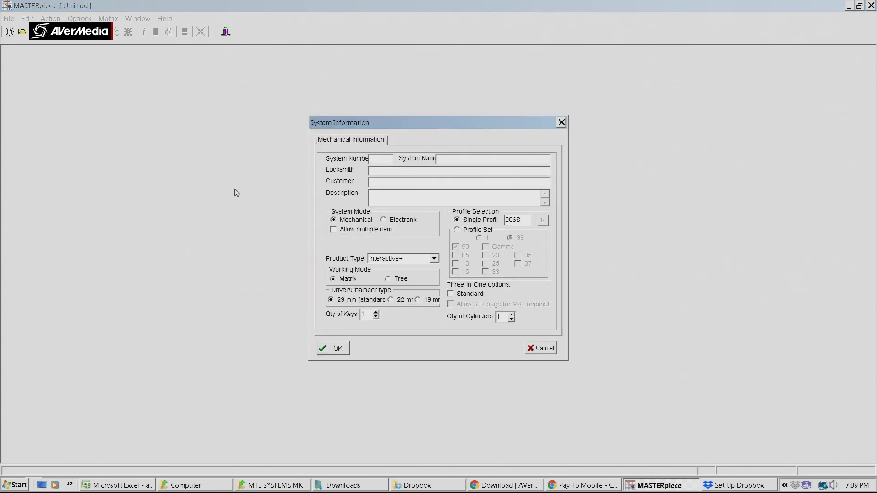
left_click(387, 161)
type("112212")
left_click(445, 159)
type("qqqq")
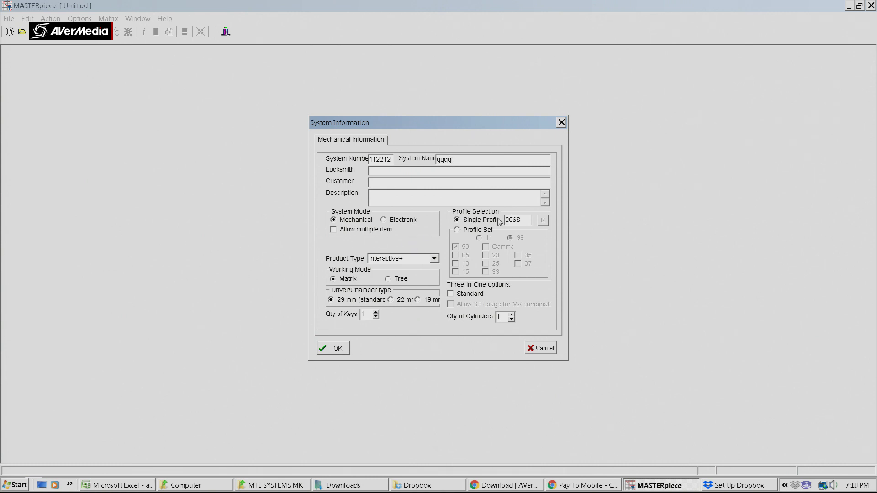
- Choose the Interactive+ product type and create the system with 4 keys and 4 cylinders
left_click(411, 259)
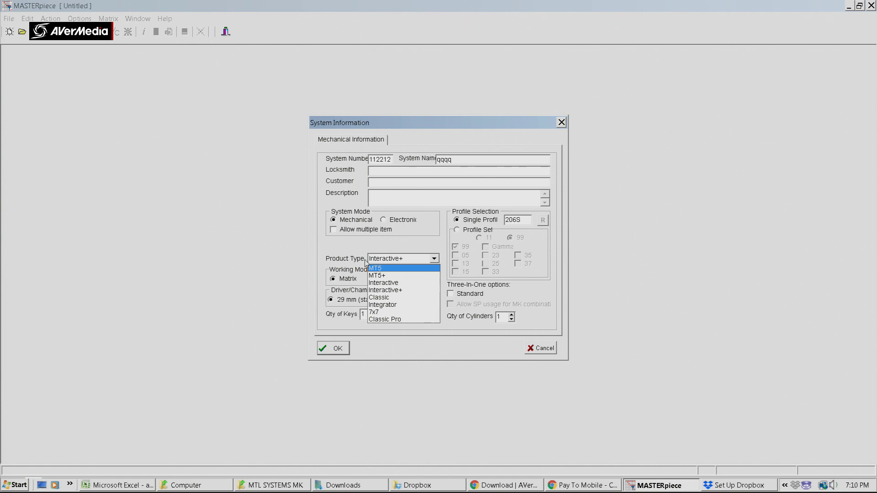
left_click(389, 291)
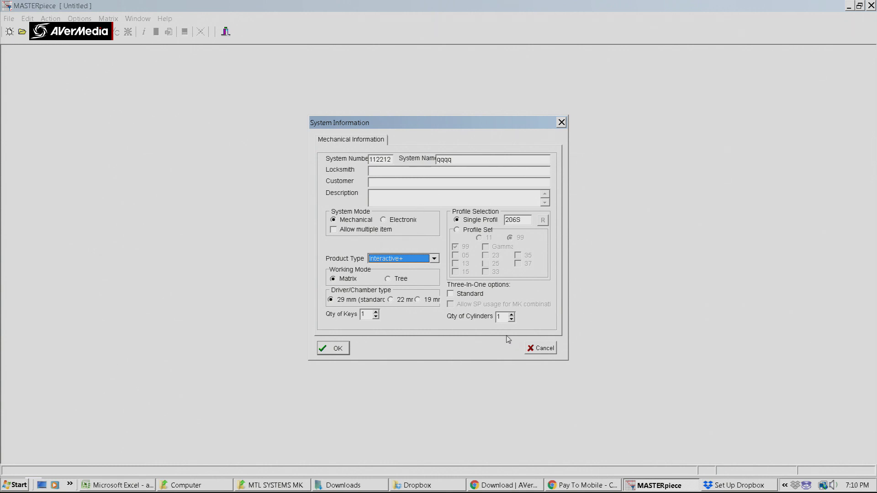
left_click(375, 312)
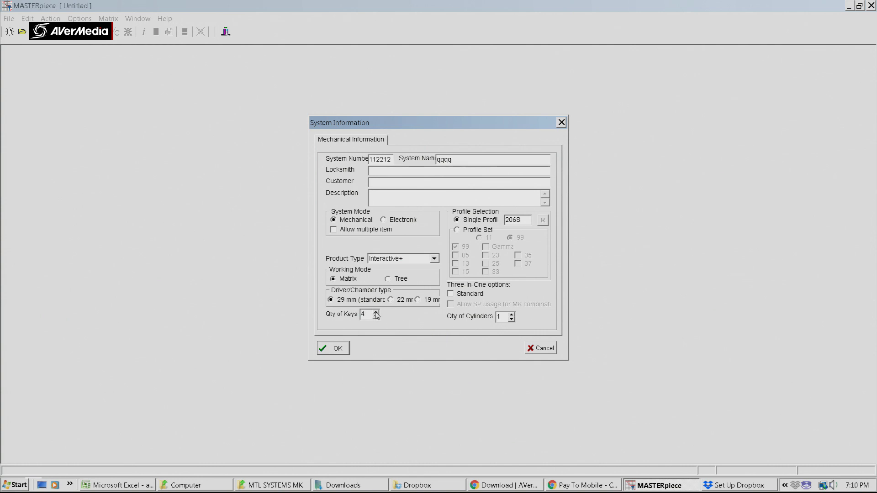
left_click(512, 314)
left_click(512, 315)
left_click(334, 349)
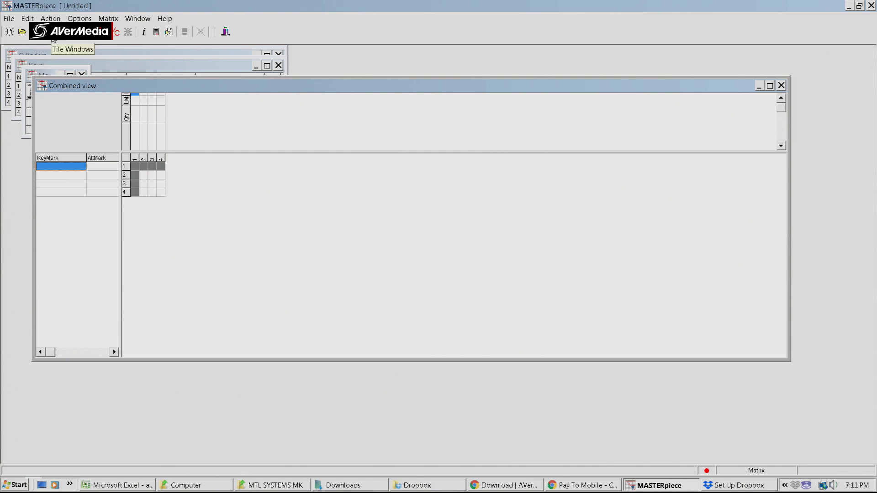
- Tile the windows and enter the key marks gmk, mk, k1 and k2 for keys 1 to 4
left_click(52, 40)
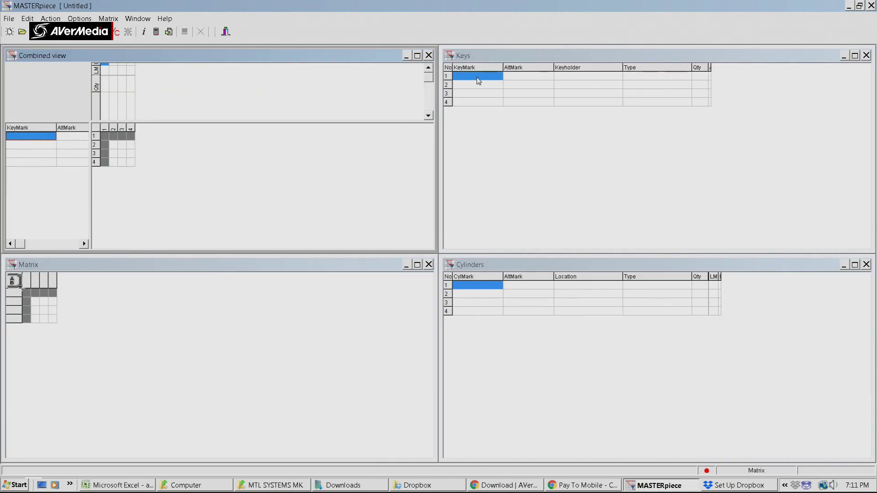
left_click(477, 76)
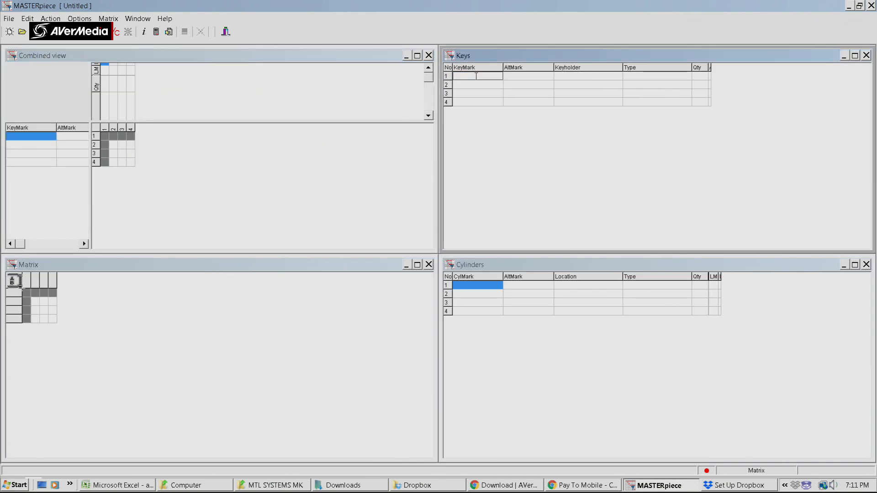
type("gmk")
left_click(477, 85)
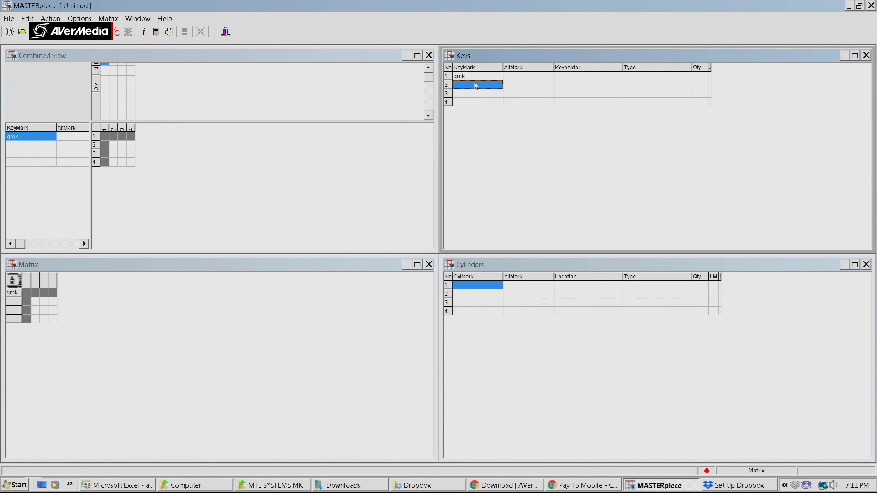
left_click(476, 85)
type("mk")
left_click(471, 97)
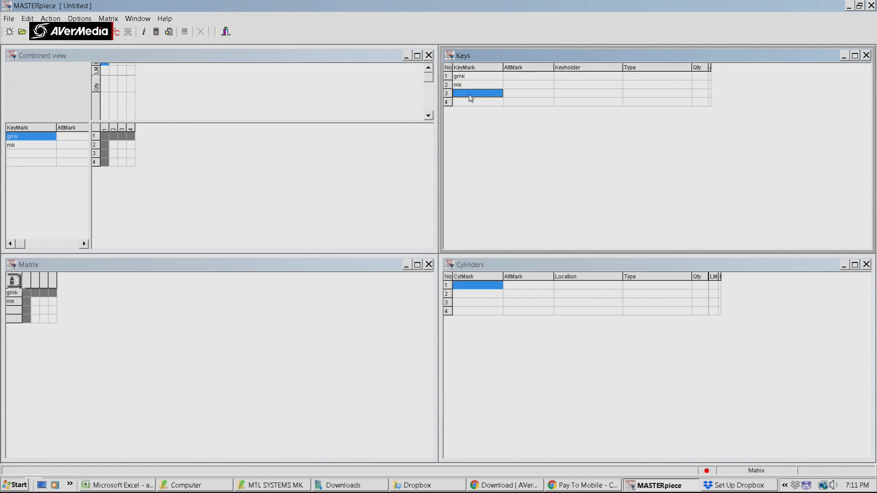
left_click(470, 97)
type("k1")
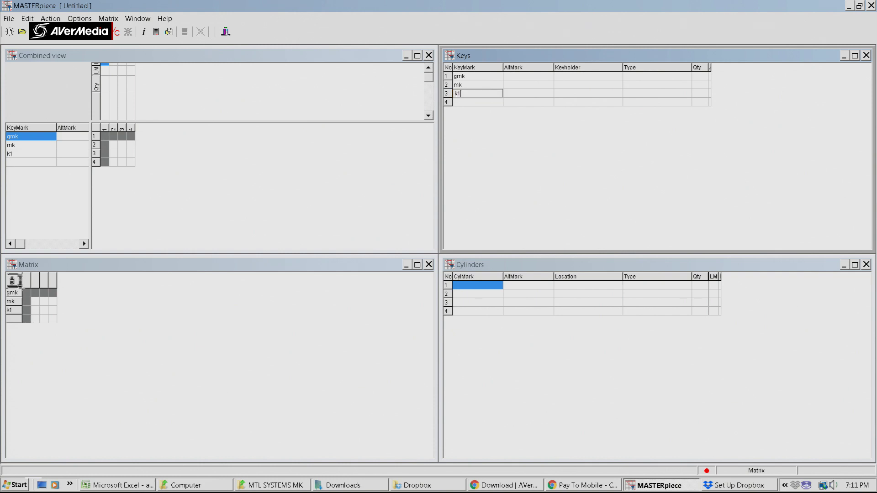
left_click(479, 106)
left_click(478, 105)
type("k2")
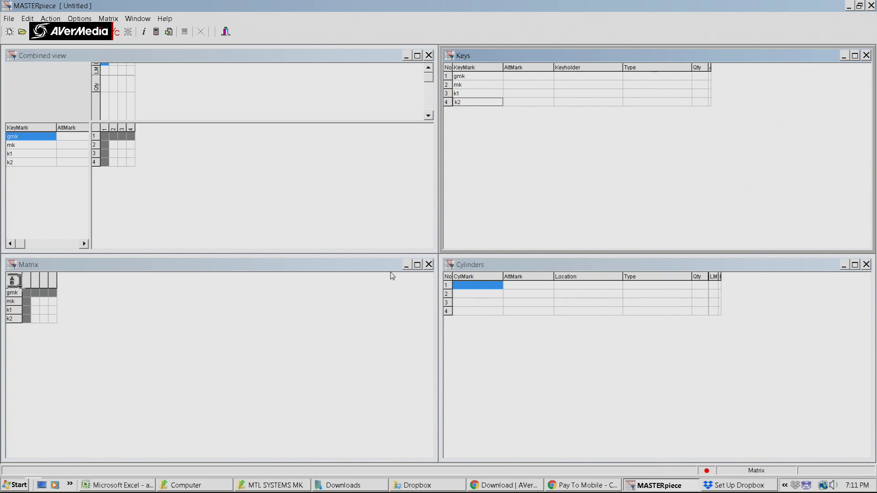
- Enter the cylinder marks front, back, office and boss for cylinders 1 to 4
left_click(466, 288)
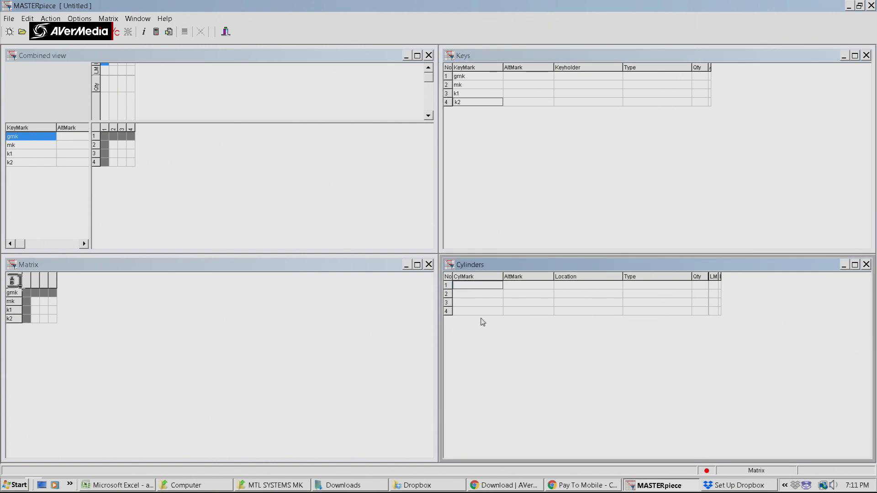
type("front")
left_click(470, 295)
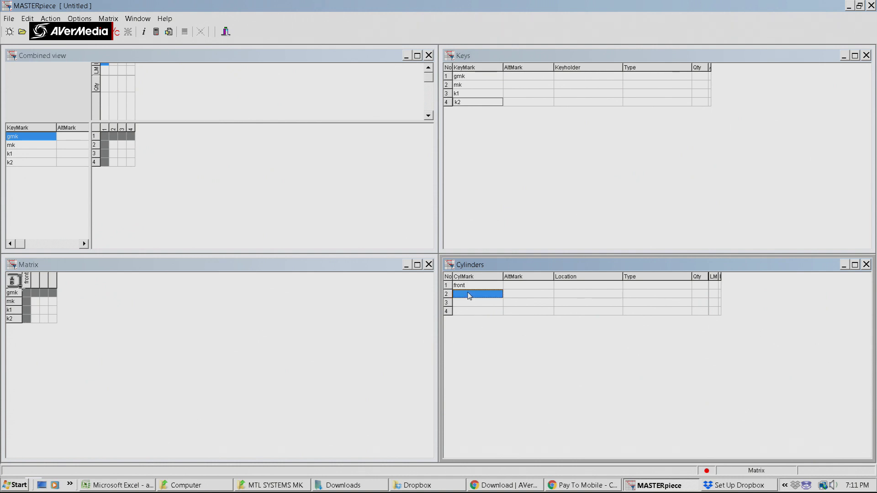
type("back")
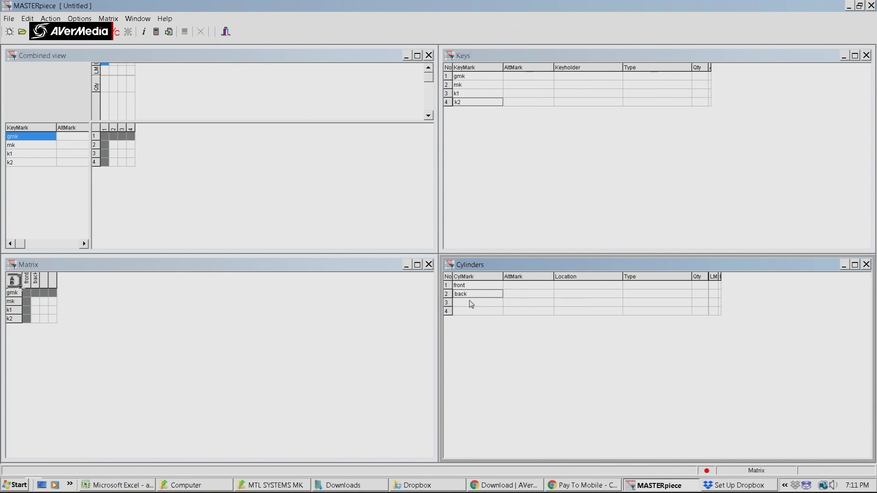
left_click(470, 303)
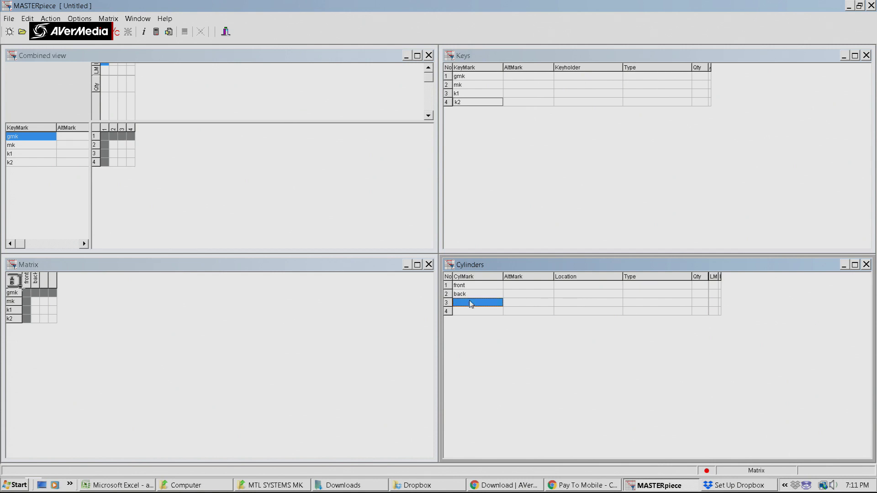
type("off")
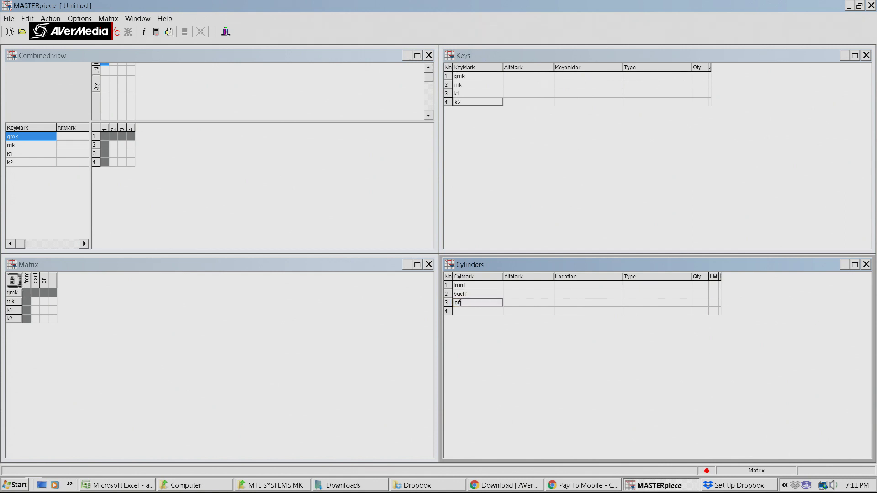
type("ice")
left_click(468, 311)
type("bo")
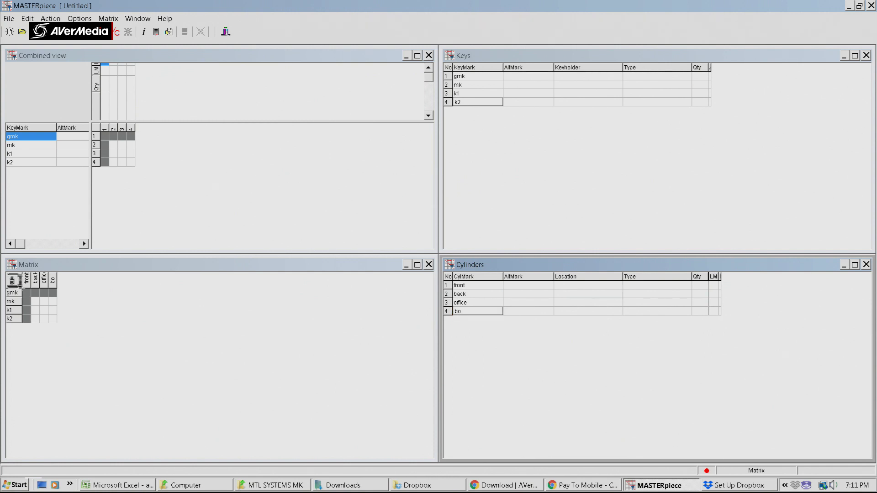
type("ss")
- In the combined view, mark the gmk key as opening the front, back, office and boss cylinders
left_click(212, 185)
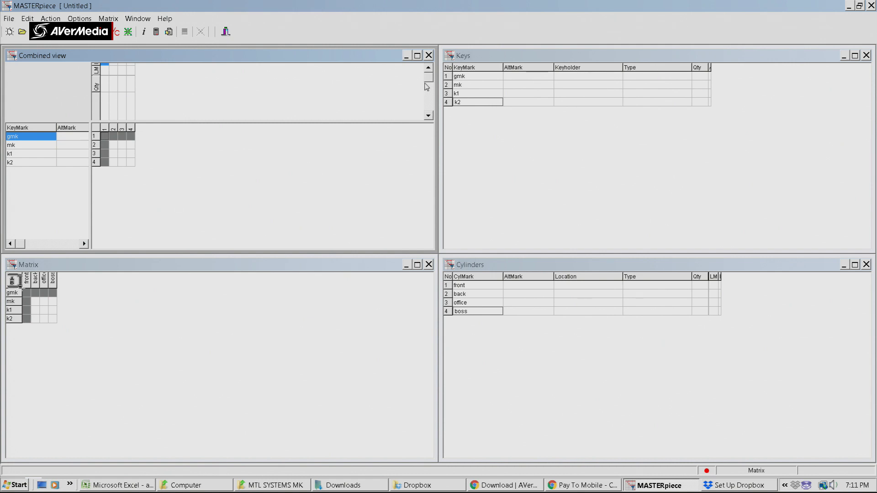
left_click_drag(426, 87, 428, 111)
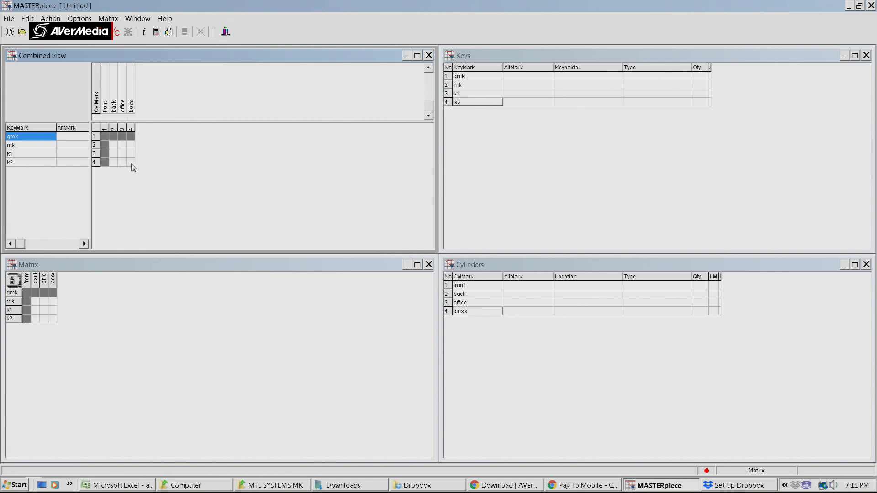
left_click(107, 138)
left_click(106, 137)
left_click(115, 137)
left_click(122, 137)
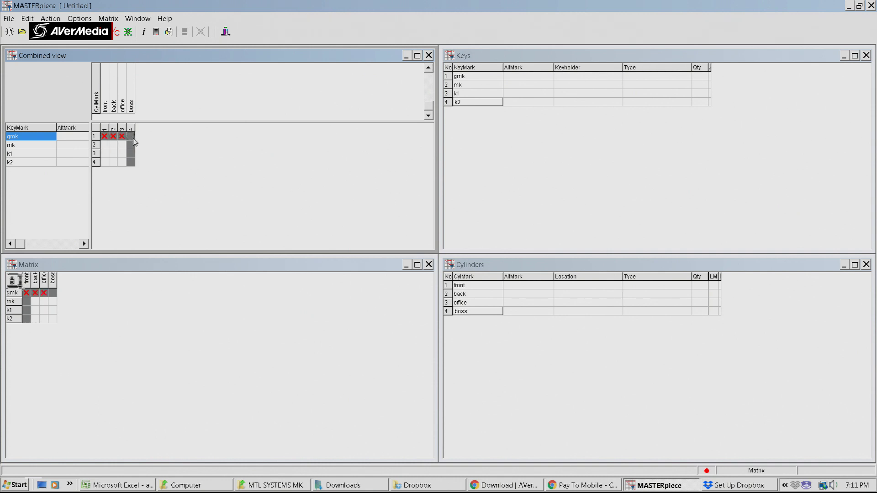
left_click(131, 137)
- Mark the mk key as opening the front, back and office cylinders
left_click(106, 145)
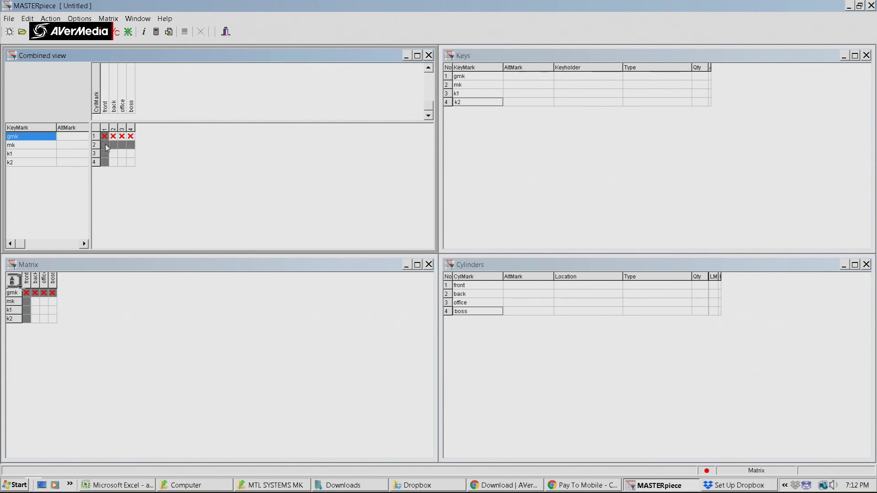
left_click(113, 145)
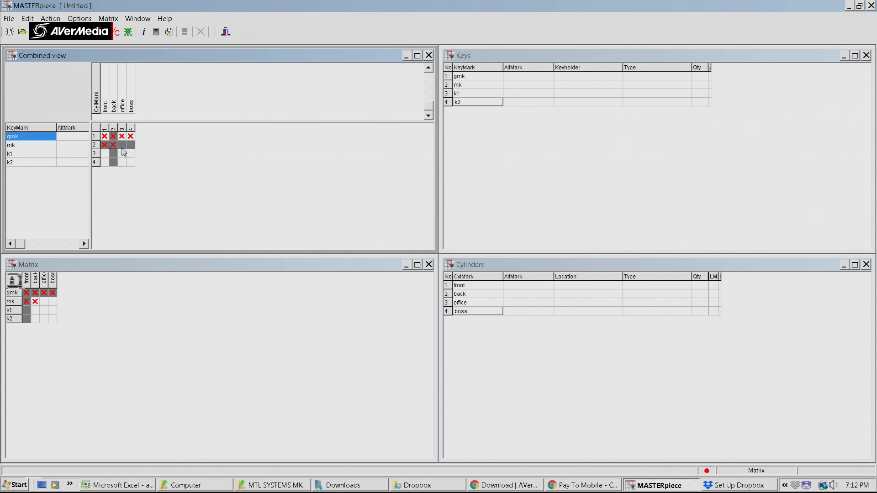
left_click(121, 146)
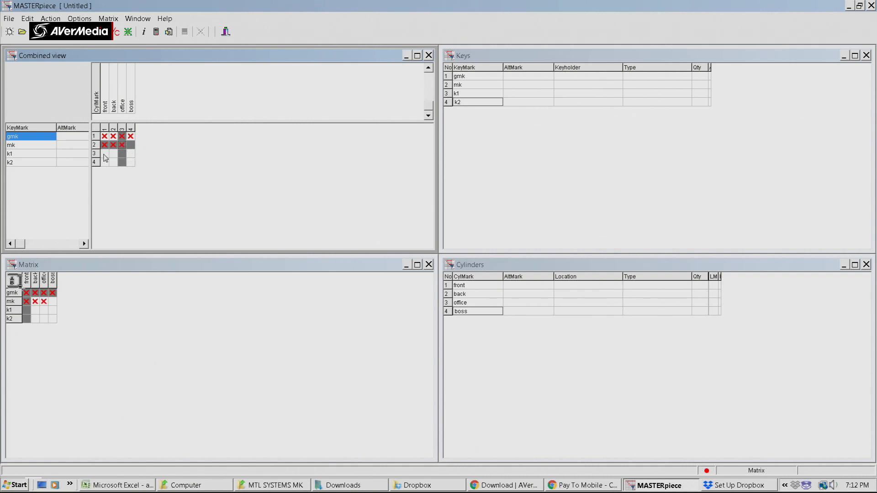
- Mark k1 as opening the front and back cylinders, and k2 as opening the front cylinder
left_click(103, 155)
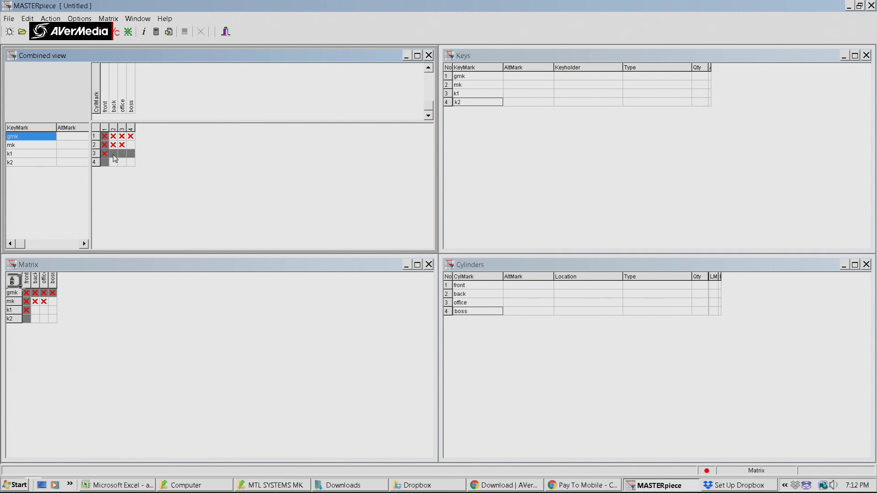
left_click(114, 154)
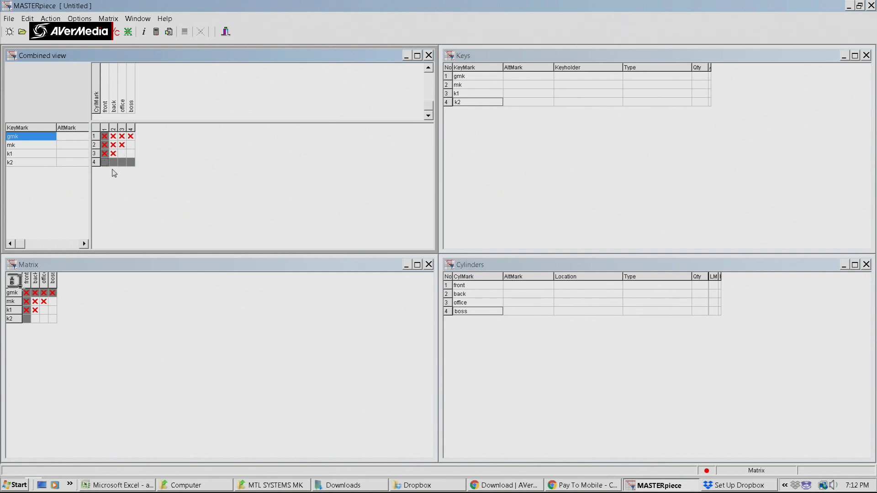
key("space")
- Set the first chamber's master key cut to A1 in the Solve settings and try to solve the system
left_click(128, 31)
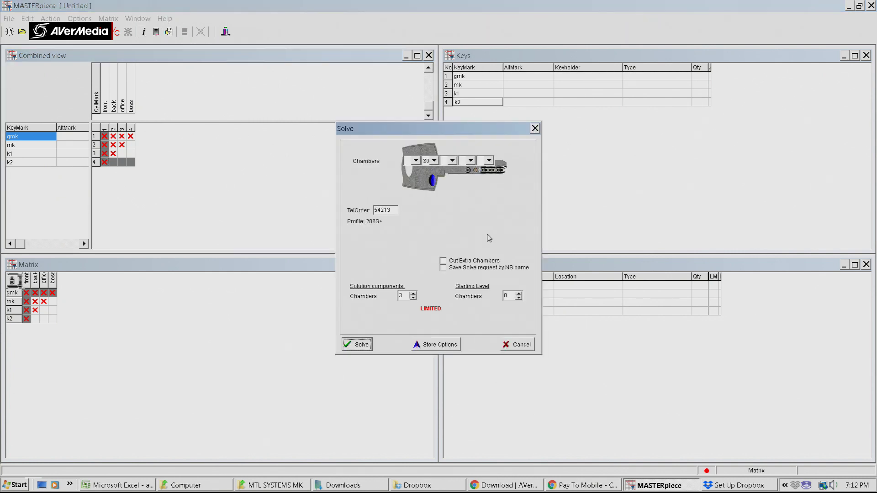
left_click(416, 162)
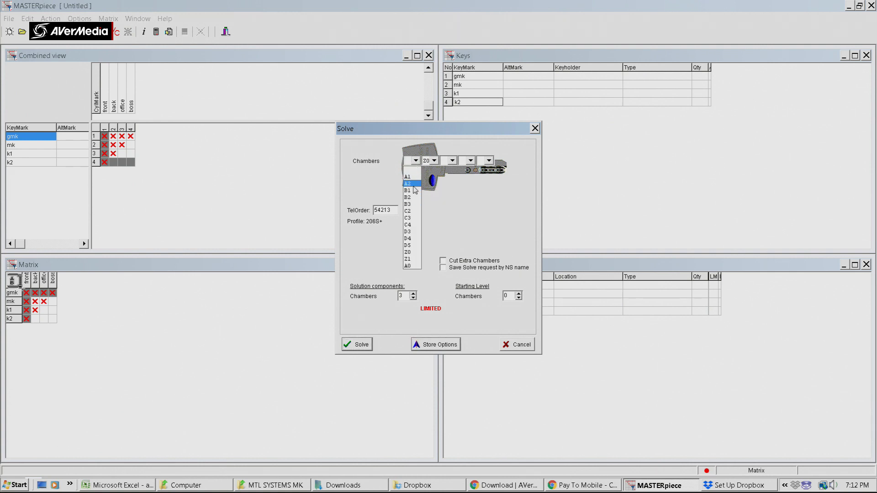
left_click(412, 177)
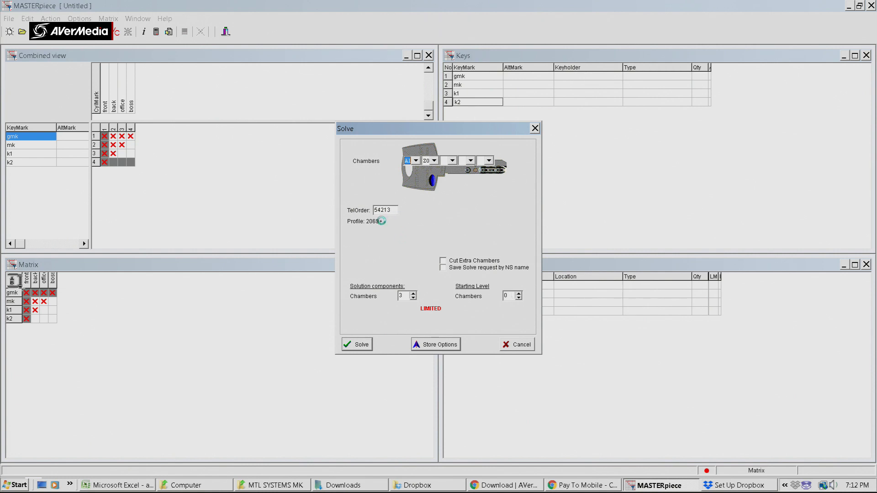
left_click(369, 345)
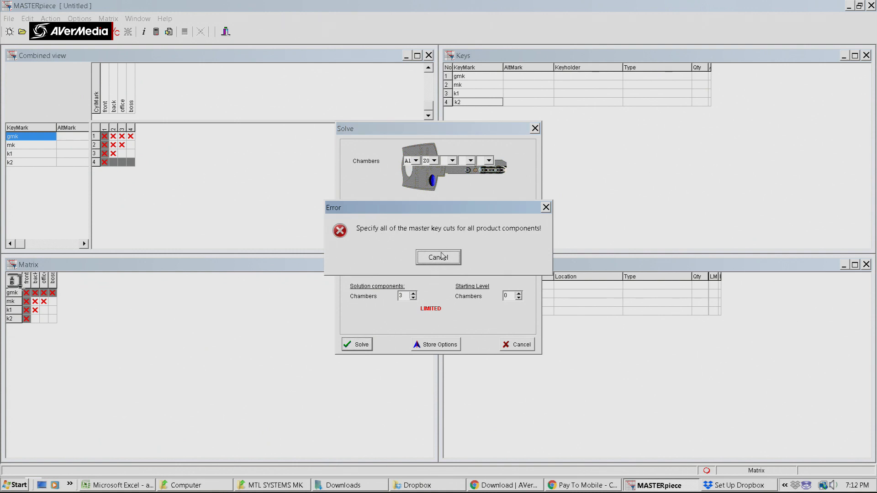
left_click(441, 256)
- Set the master key cuts of the third, fourth and fifth chambers to A1, B3 and A2
left_click(452, 161)
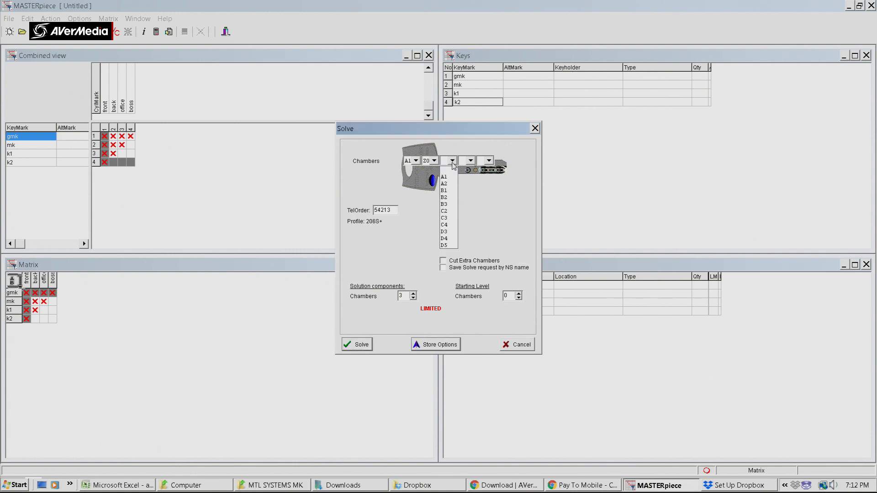
left_click(444, 177)
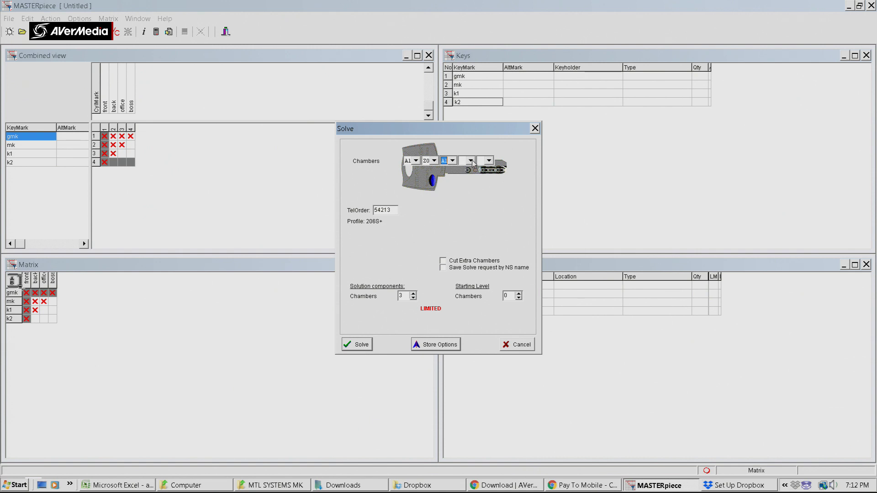
left_click(470, 160)
left_click(469, 204)
left_click(489, 160)
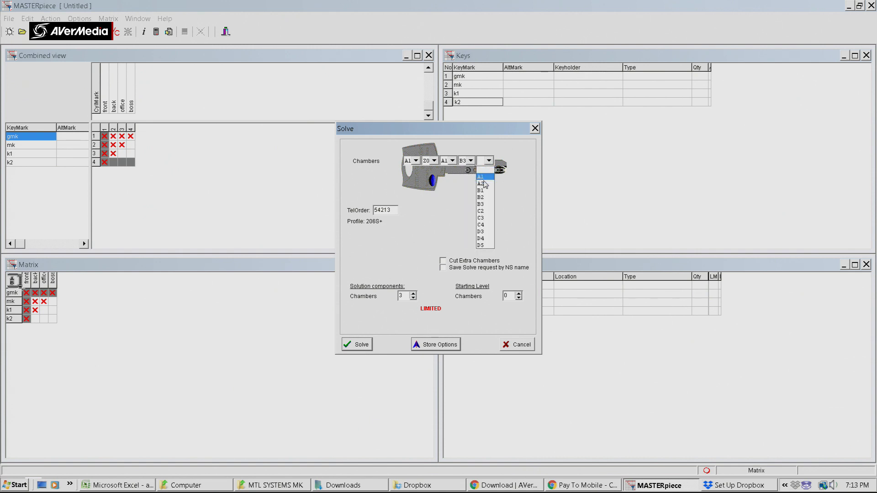
left_click(482, 184)
- Solve the master key system, saving the lock scheme as dddd in the systems folder when required
left_click(371, 345)
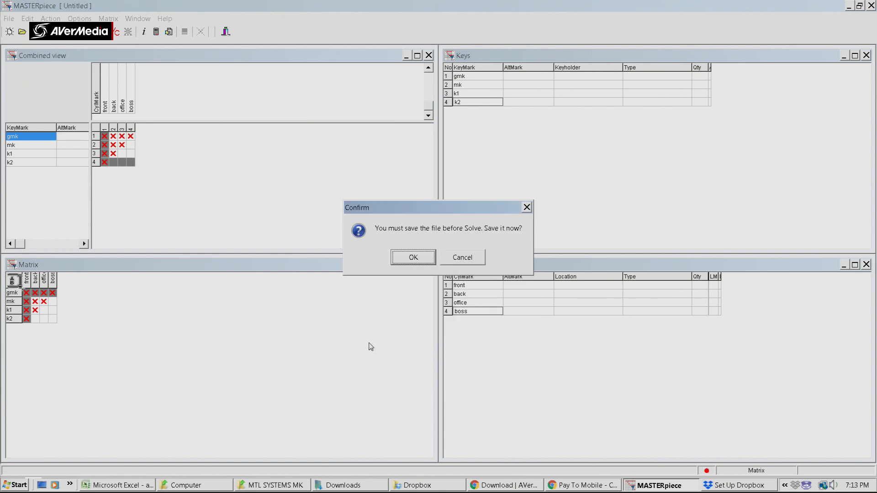
left_click(420, 255)
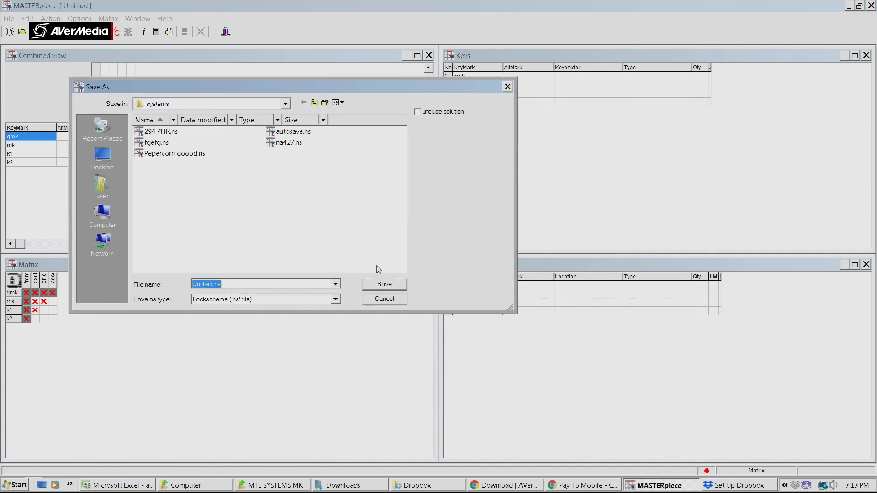
type("dddd")
left_click(395, 284)
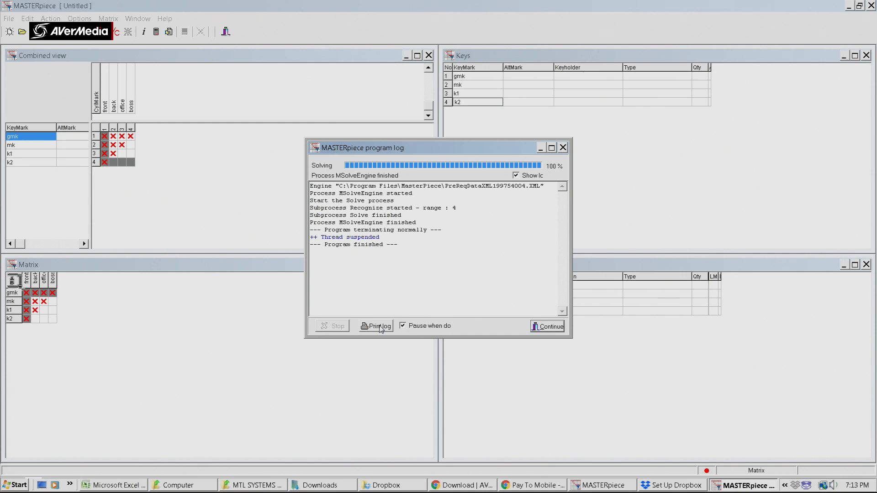
left_click(548, 327)
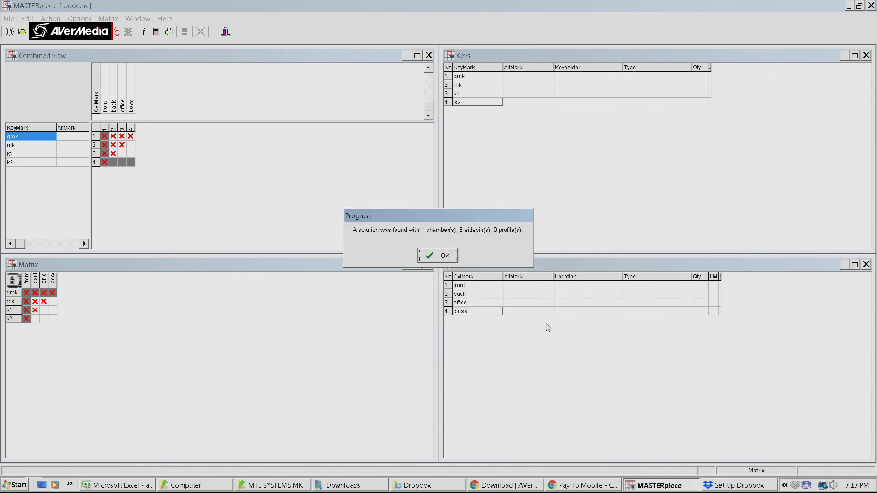
left_click(441, 257)
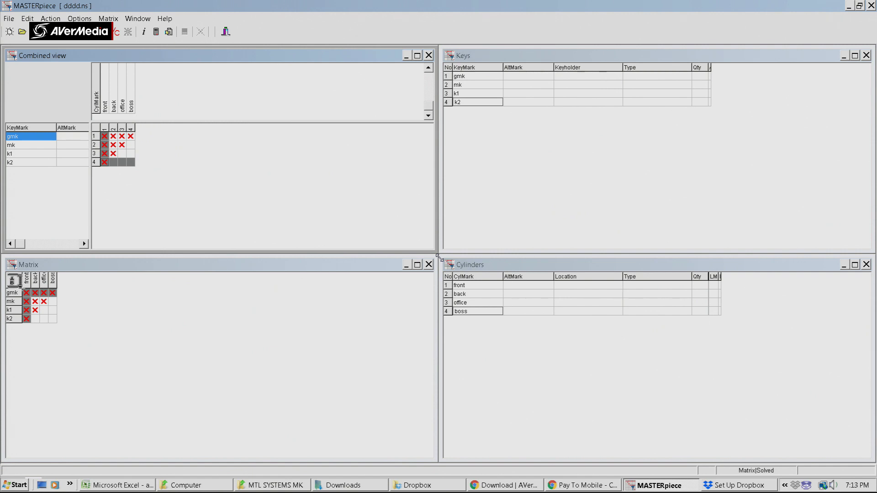
- Generate the solution report with system info, matrix, lock info, keys, locks and part list, and continue past the program log
left_click(168, 32)
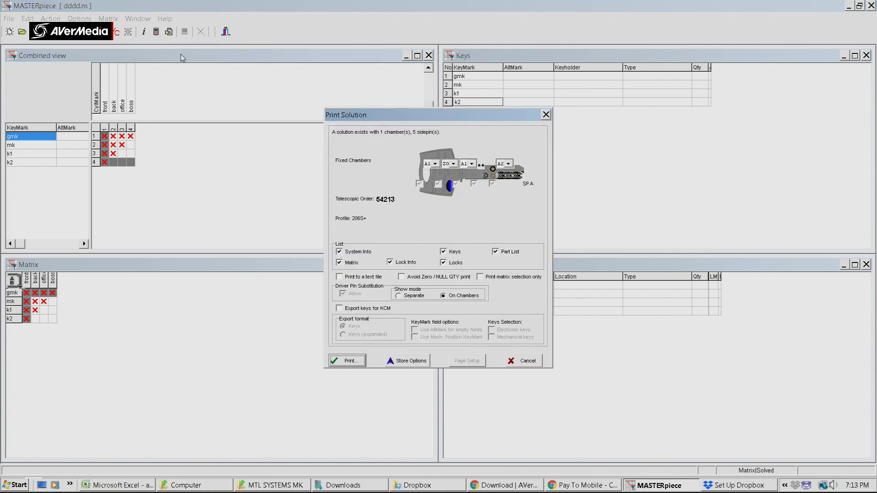
left_click(353, 363)
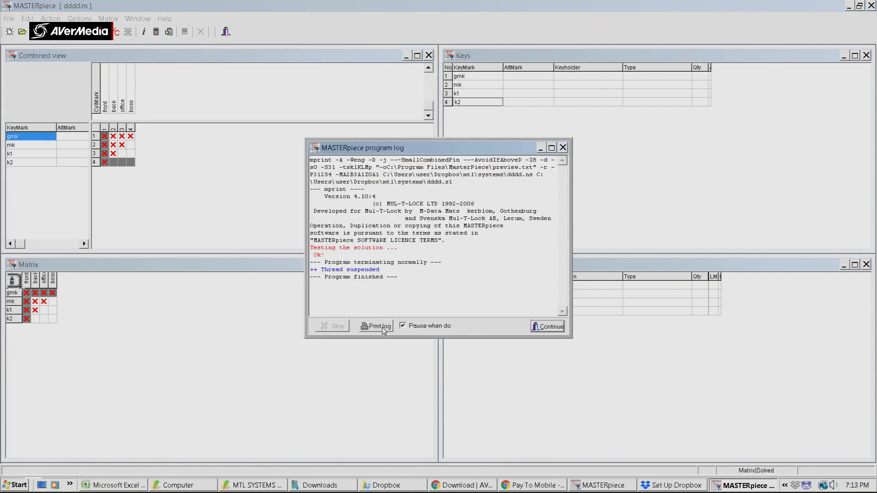
left_click(376, 325)
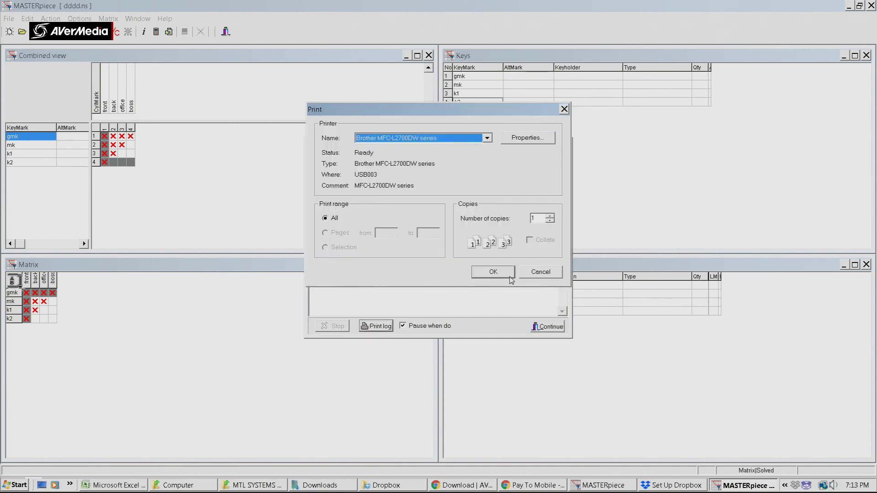
left_click(510, 279)
left_click(548, 326)
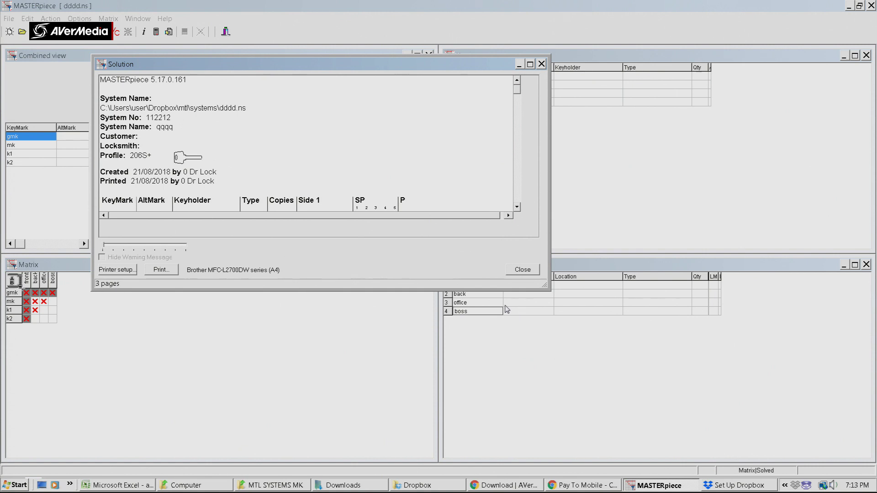
- Enlarge the solution report, review the key cuts and the pinning of the front, back, office and boss cylinders, and close it
left_click_drag(544, 285, 646, 452)
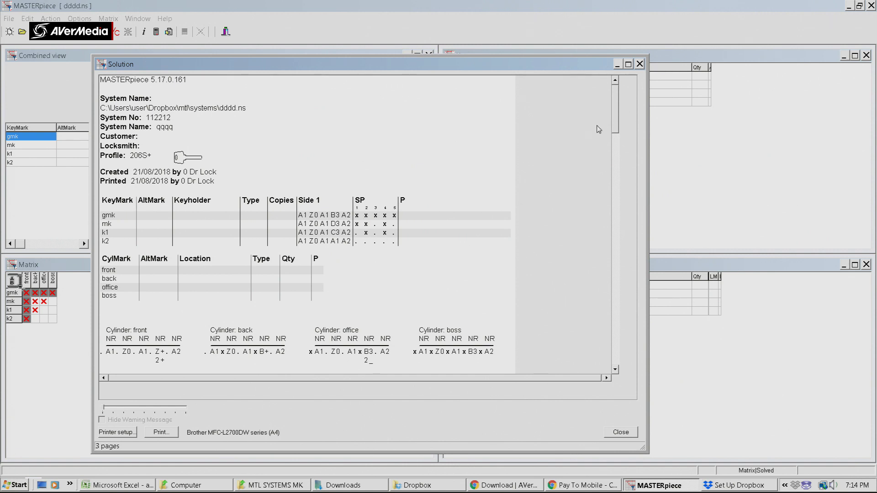
left_click_drag(620, 113, 622, 124)
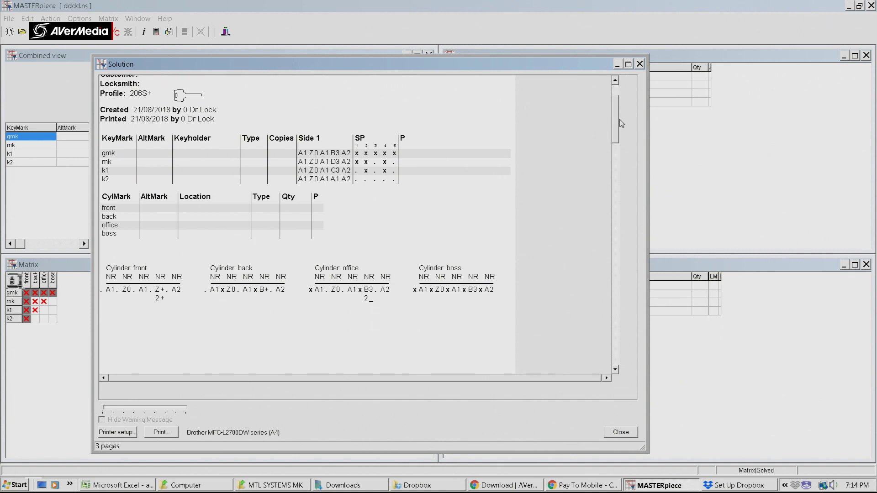
scroll(264, 255, "down", 4)
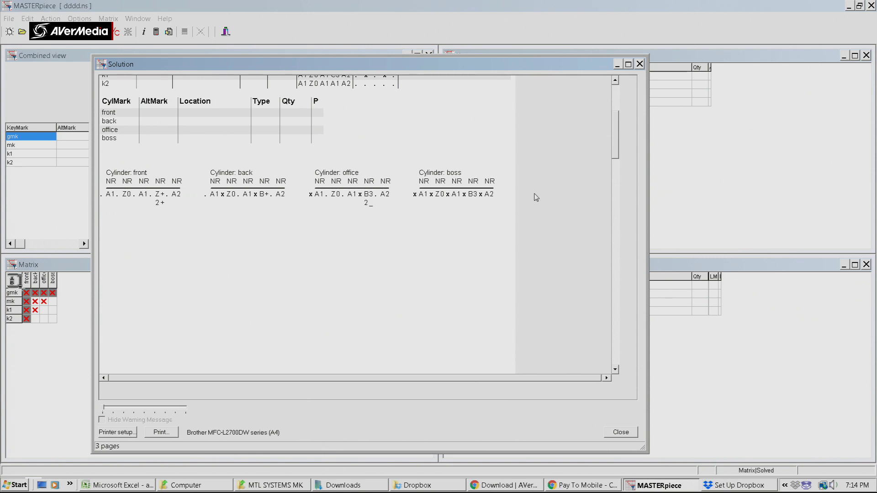
left_click_drag(618, 150, 615, 96)
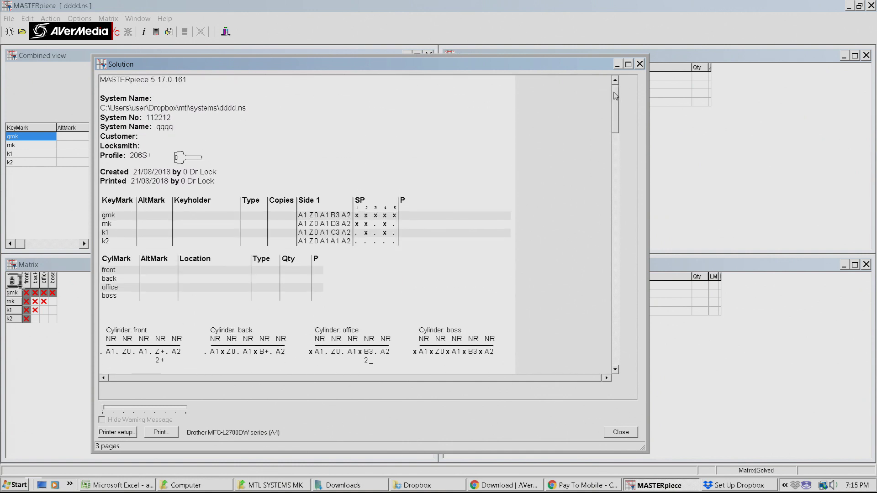
left_click(640, 64)
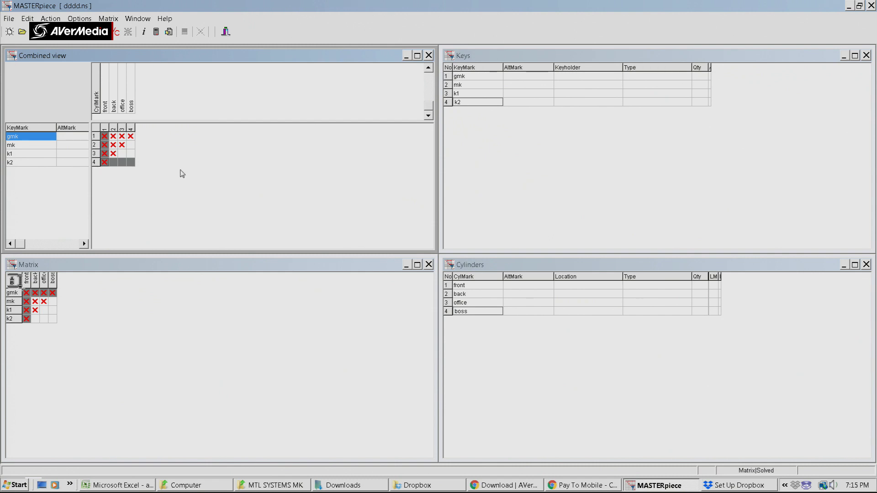